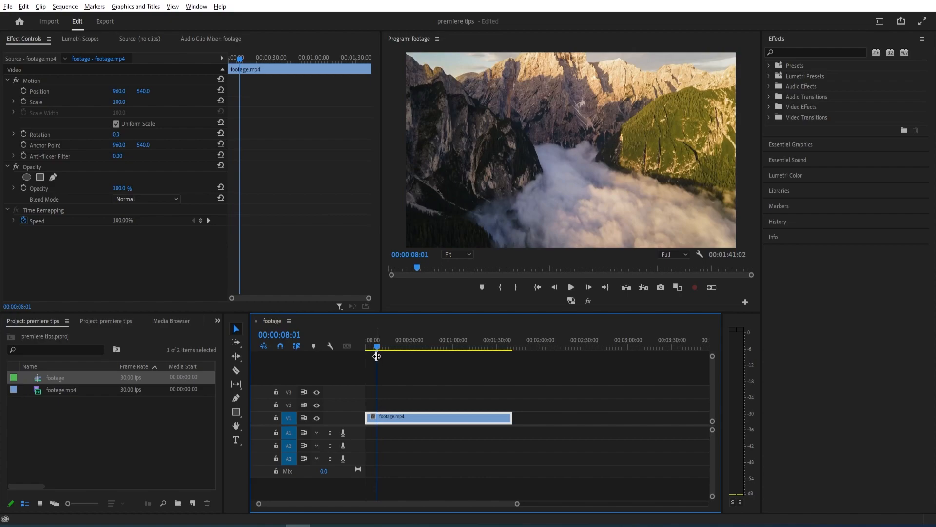
# Step: Split the footage.mp4 clip with the Razor tool at 00:00:08:01 and 00:00:13:11
pyautogui.click(240, 373)
pyautogui.click(380, 417)
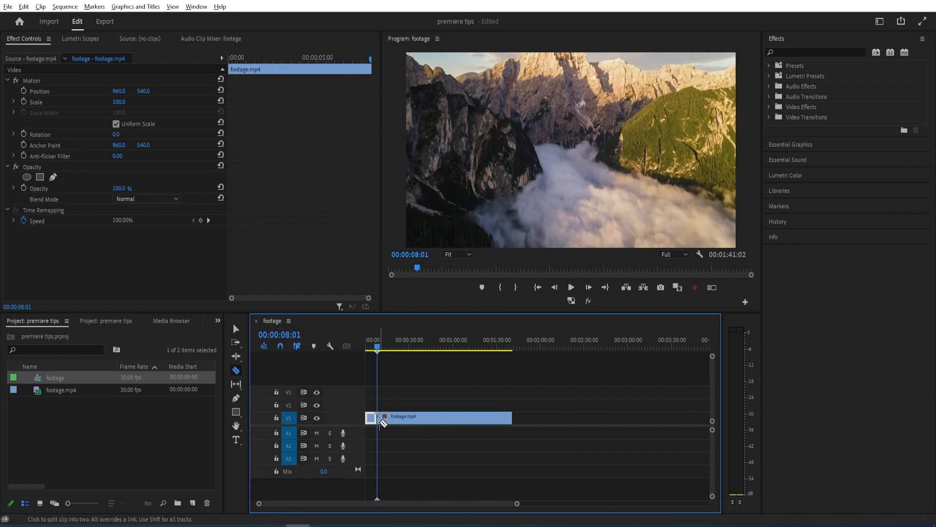
pyautogui.press('v')
pyautogui.moveTo(378, 343); pyautogui.dragTo(385, 346)
pyautogui.press('c')
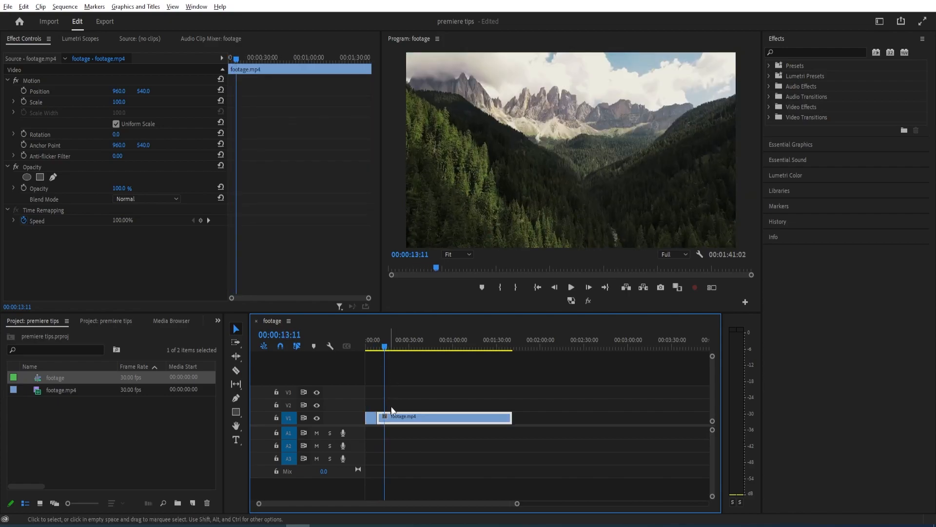
pyautogui.click(386, 418)
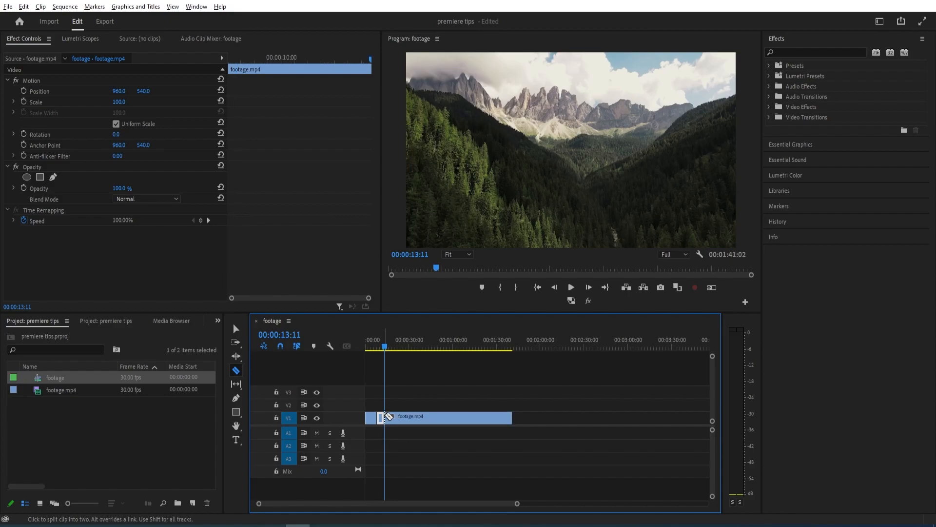
pyautogui.press('v')
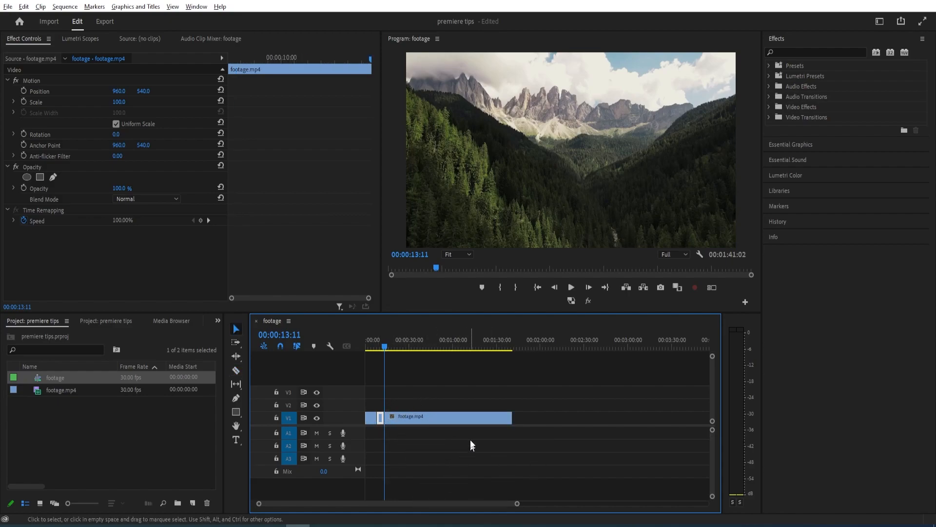
# Step: Undo the two manual cuts in the footage.mp4 clip
pyautogui.hotkey('ctrl', 'z')
pyautogui.hotkey('ctrl', 'z')
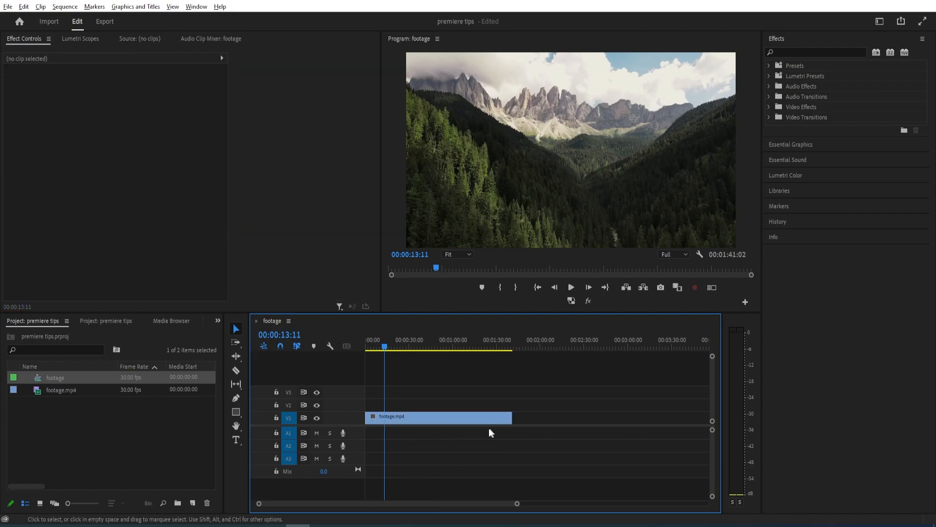
# Step: Run Scene Edit Detection on the footage.mp4 clip, applying a cut at each detected cut point, and scrub through the cuts
pyautogui.click(410, 419)
pyautogui.rightClick(423, 418)
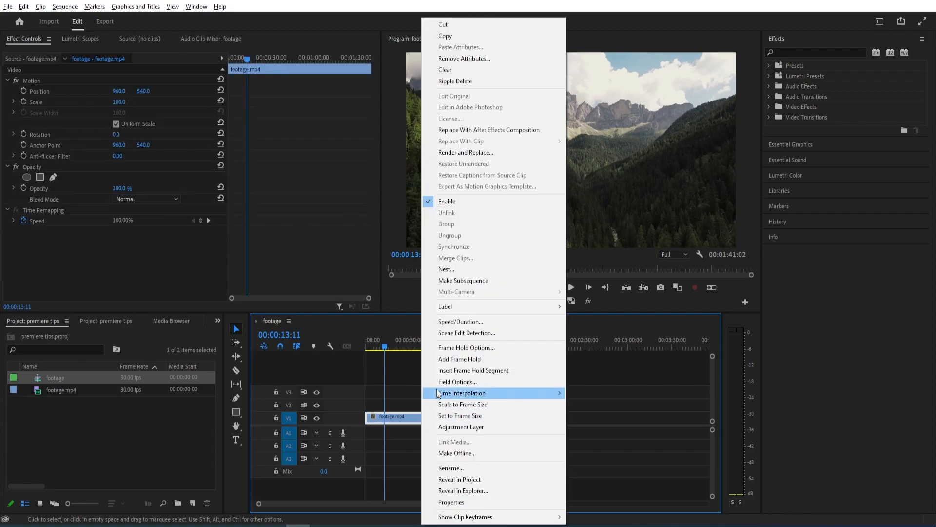
pyautogui.click(453, 336)
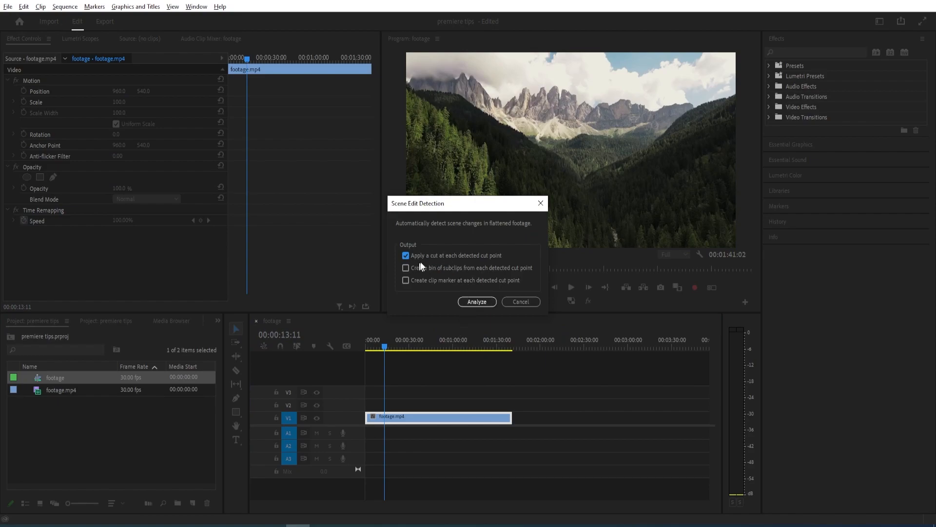
pyautogui.click(477, 302)
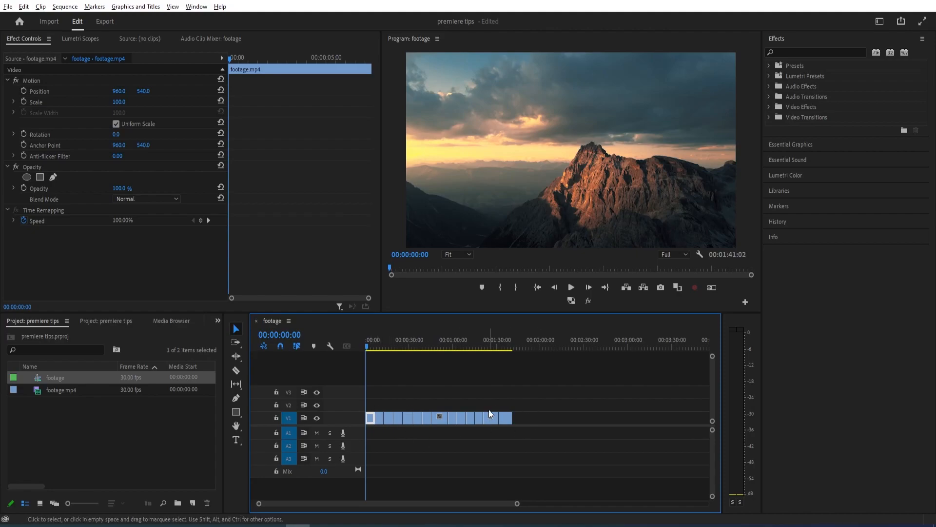
pyautogui.moveTo(365, 345); pyautogui.dragTo(401, 354)
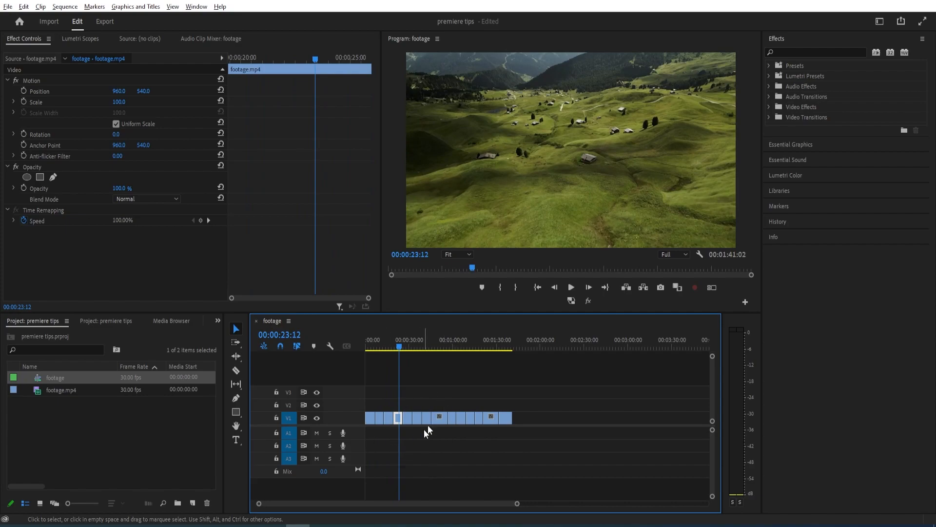
pyautogui.moveTo(402, 350); pyautogui.dragTo(426, 355)
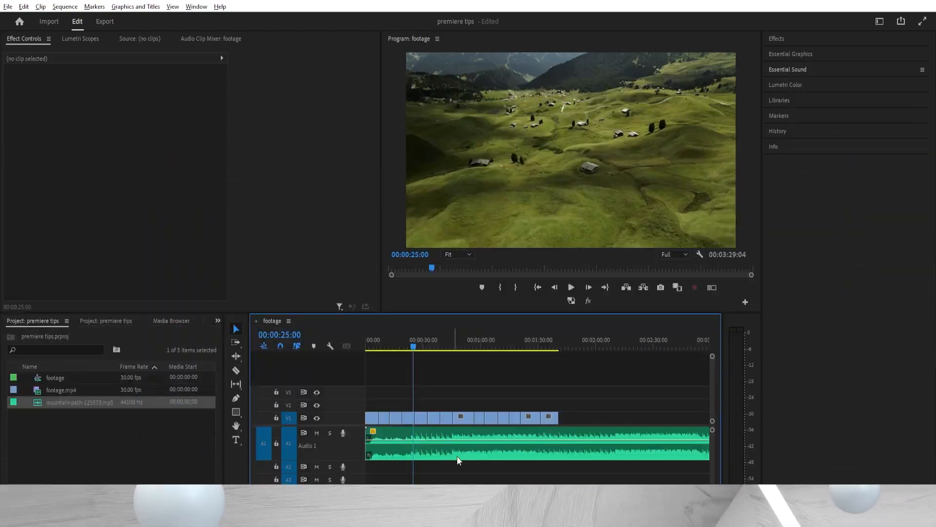
# Step: Tag the mountain-path music clip as Music and enable its Duration setting with the Remix method
pyautogui.moveTo(473, 503); pyautogui.dragTo(535, 504)
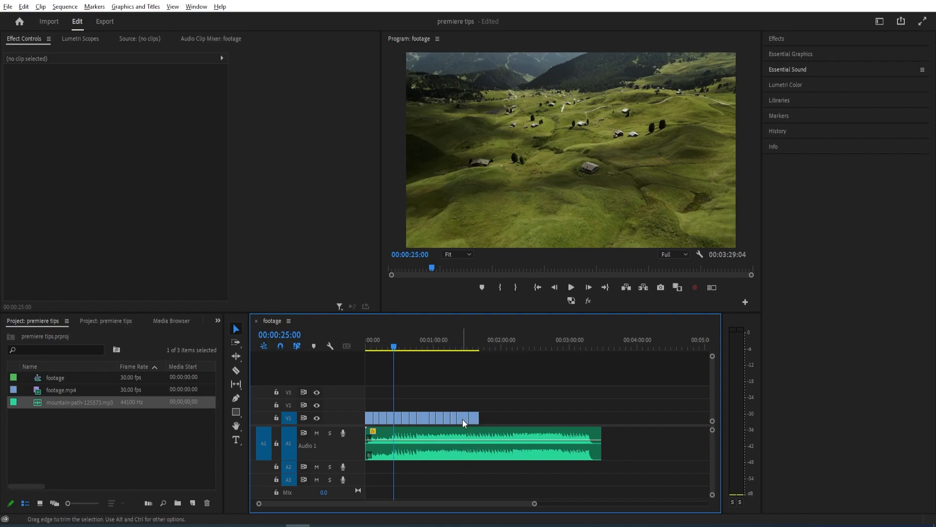
pyautogui.click(427, 457)
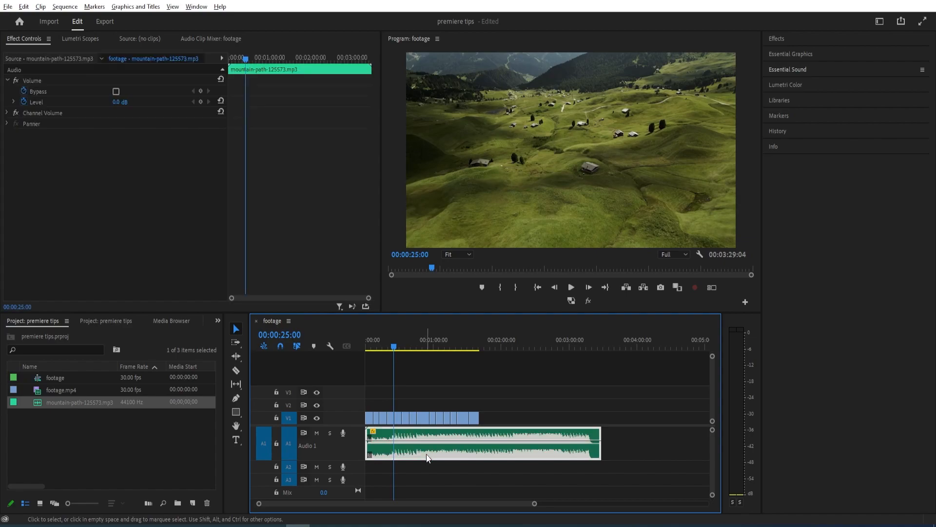
pyautogui.click(788, 69)
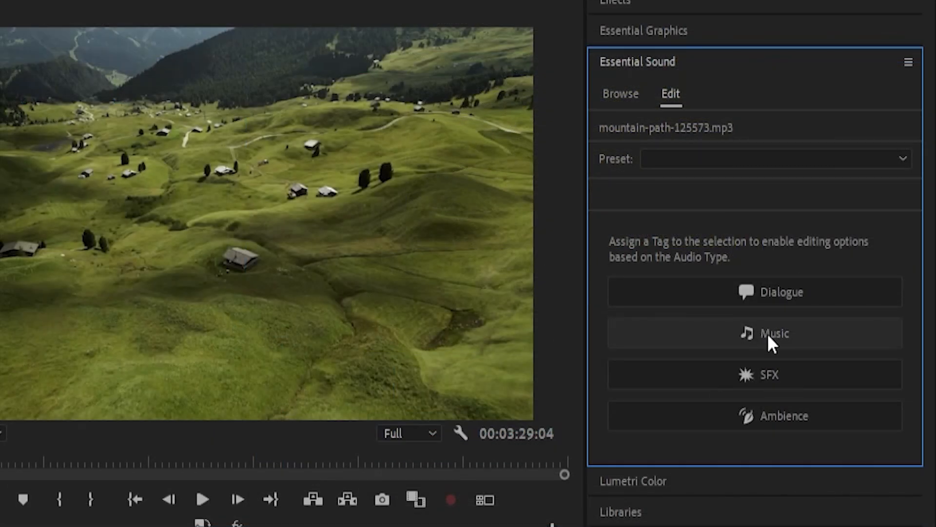
pyautogui.click(769, 334)
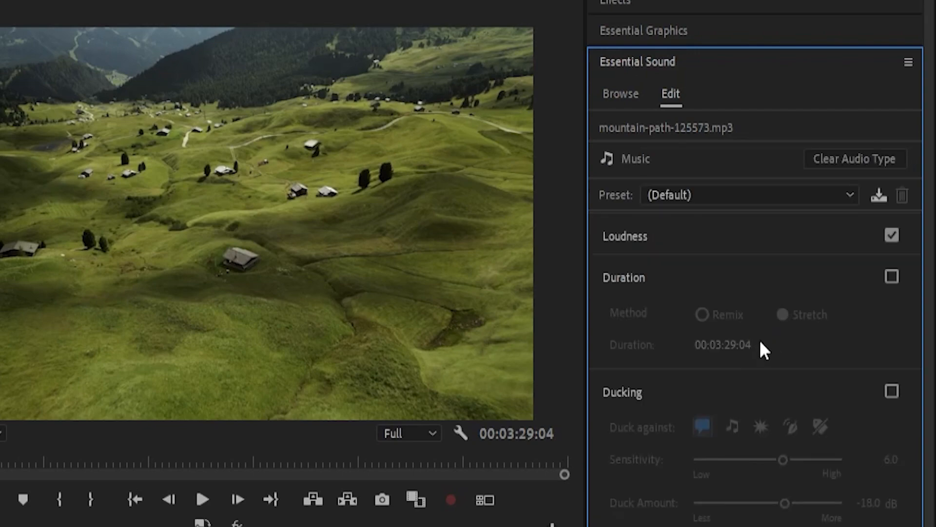
pyautogui.click(894, 278)
pyautogui.click(893, 277)
pyautogui.click(647, 291)
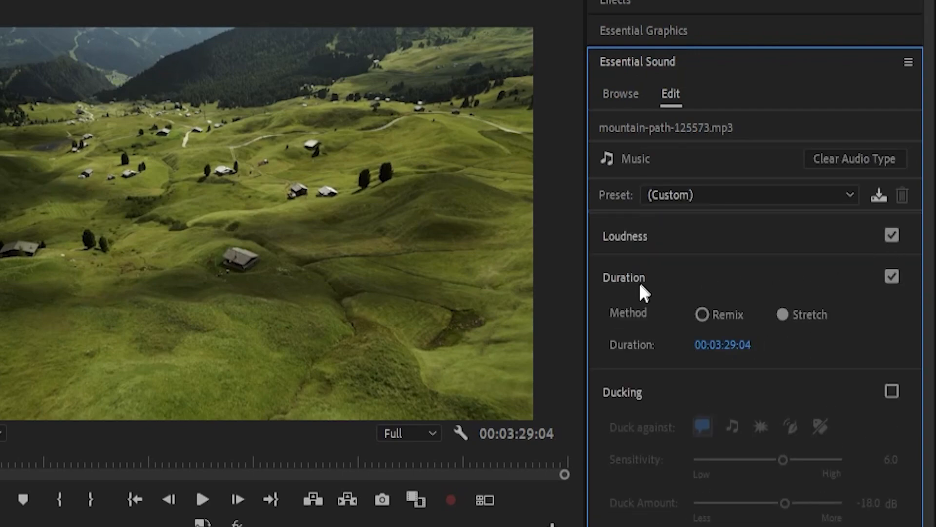
pyautogui.click(702, 315)
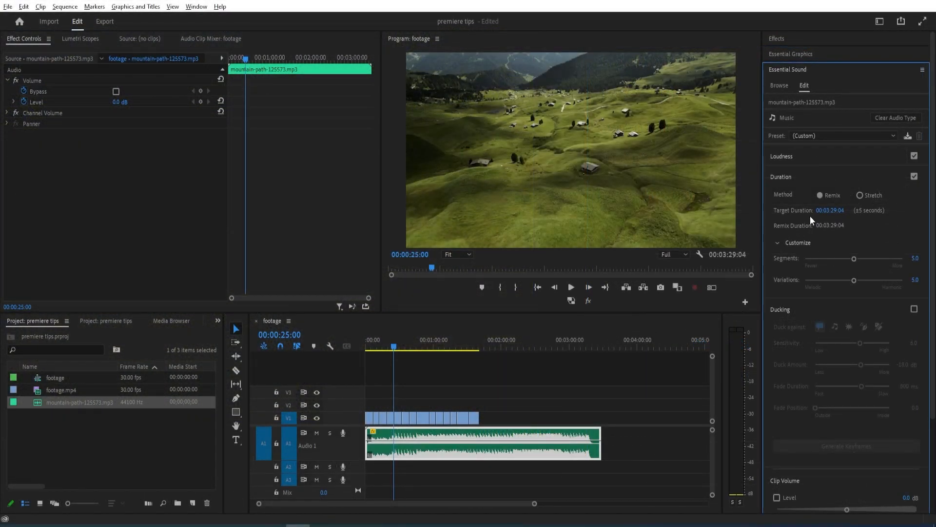
# Step: Copy the timecode at the end of the video clips and set the music's remix target duration to 00:01:41:02
pyautogui.moveTo(393, 341); pyautogui.dragTo(480, 344)
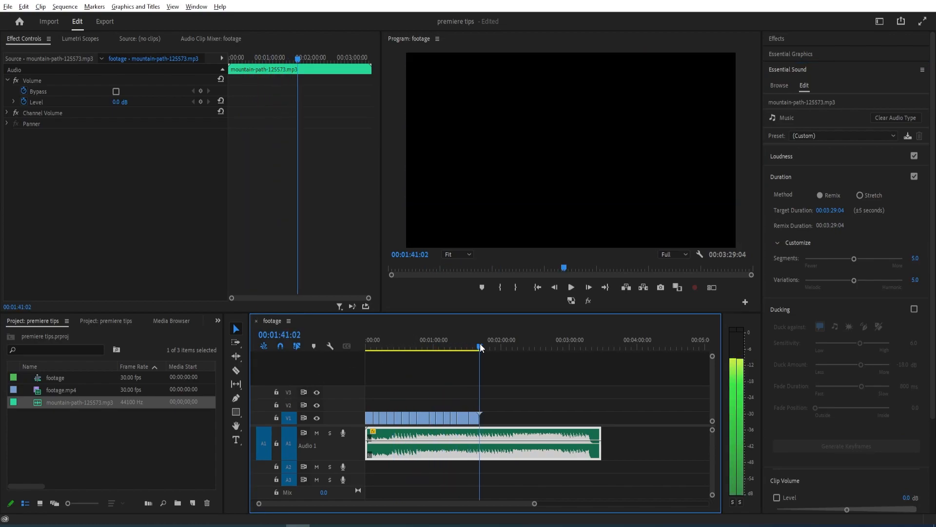
pyautogui.click(285, 337)
pyautogui.hotkey('ctrl', 'c')
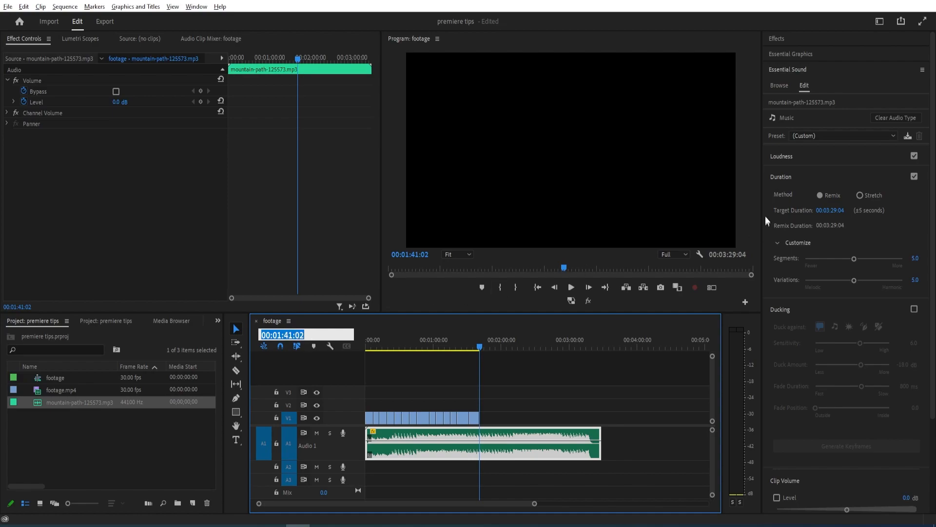
pyautogui.click(834, 209)
pyautogui.hotkey('ctrl', 'v')
pyautogui.press('Return')
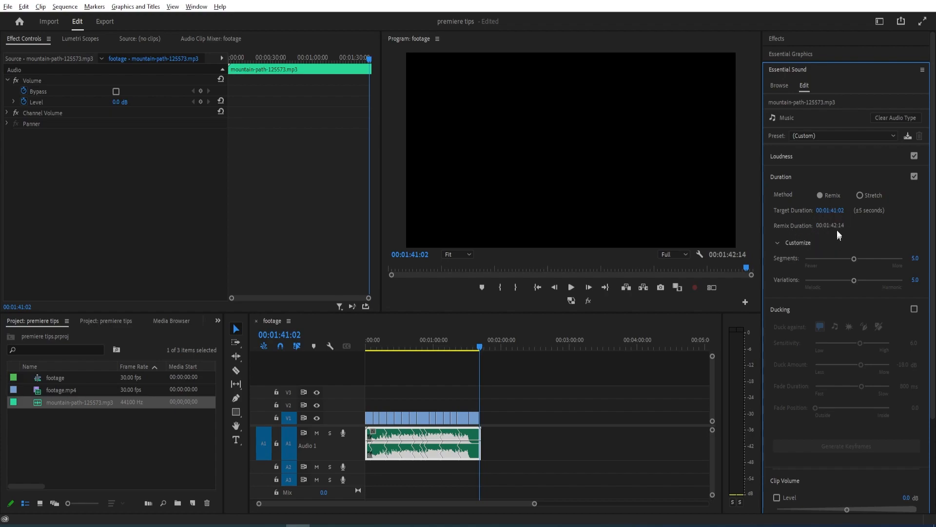
# Step: Play back the remixed music from about 00:00:10:29 to check its transitions
pyautogui.moveTo(535, 503); pyautogui.dragTo(484, 503)
pyautogui.moveTo(532, 343); pyautogui.dragTo(420, 336)
pyautogui.moveTo(483, 503); pyautogui.dragTo(449, 497)
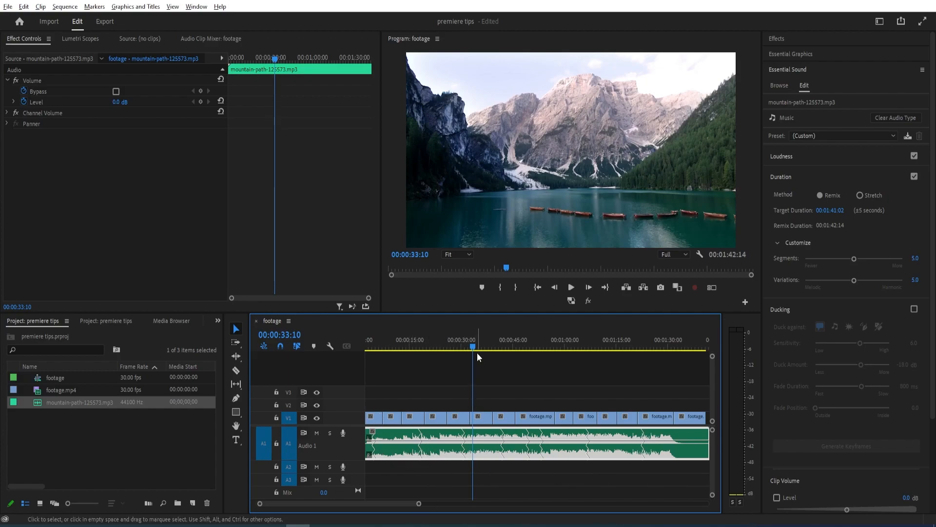
pyautogui.moveTo(472, 347); pyautogui.dragTo(394, 353)
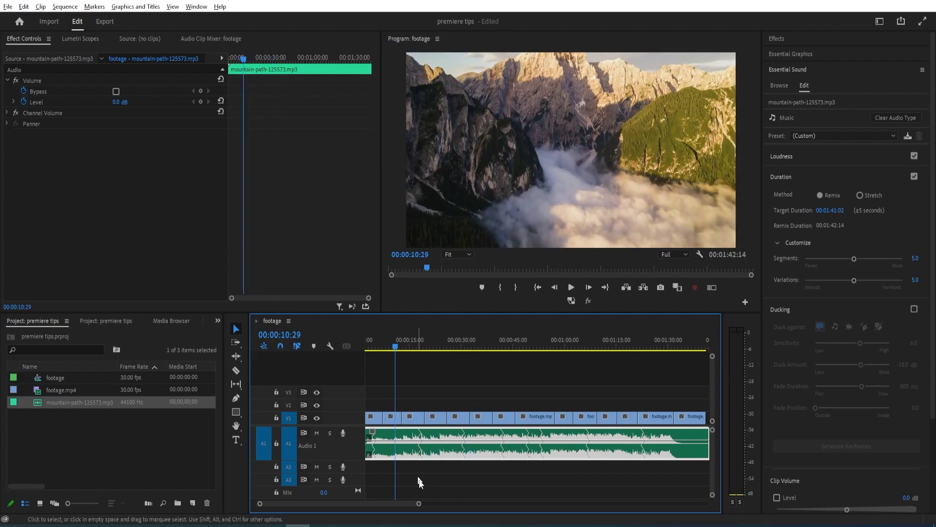
pyautogui.press('space')
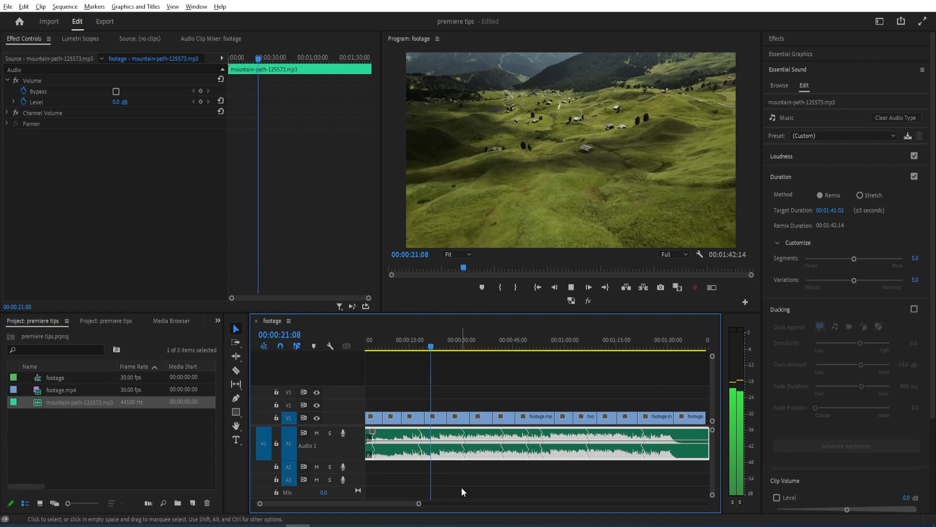
pyautogui.press('space')
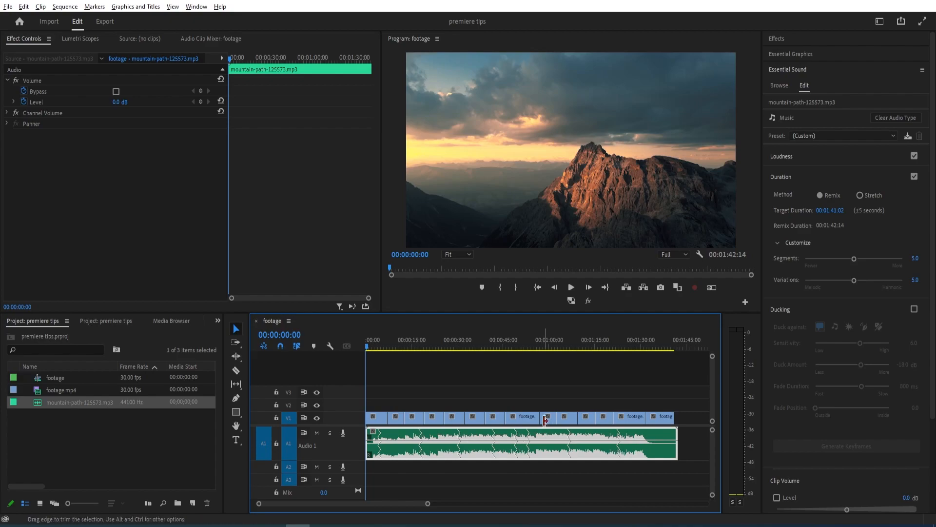
# Step: Delete three footage clips from the middle portion of the V1 track
pyautogui.click(529, 416)
pyautogui.press('Delete')
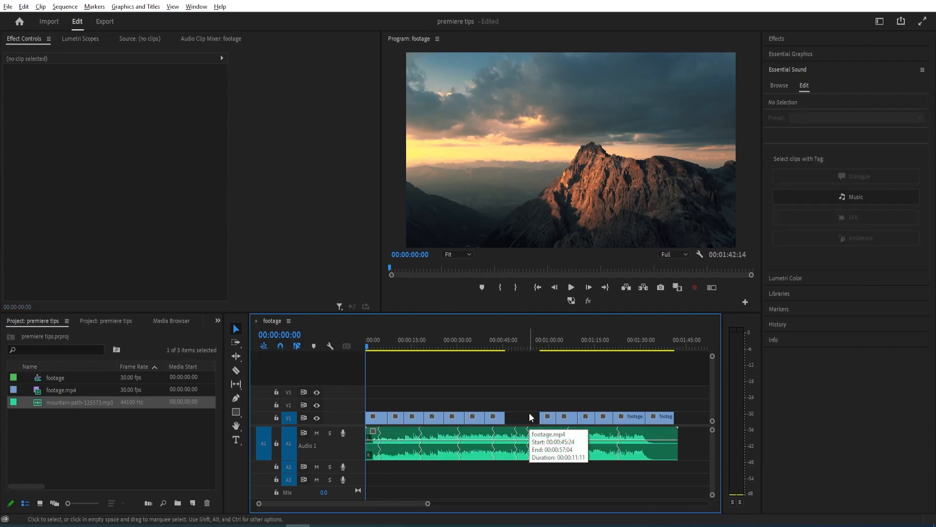
pyautogui.click(458, 417)
pyautogui.press('Delete')
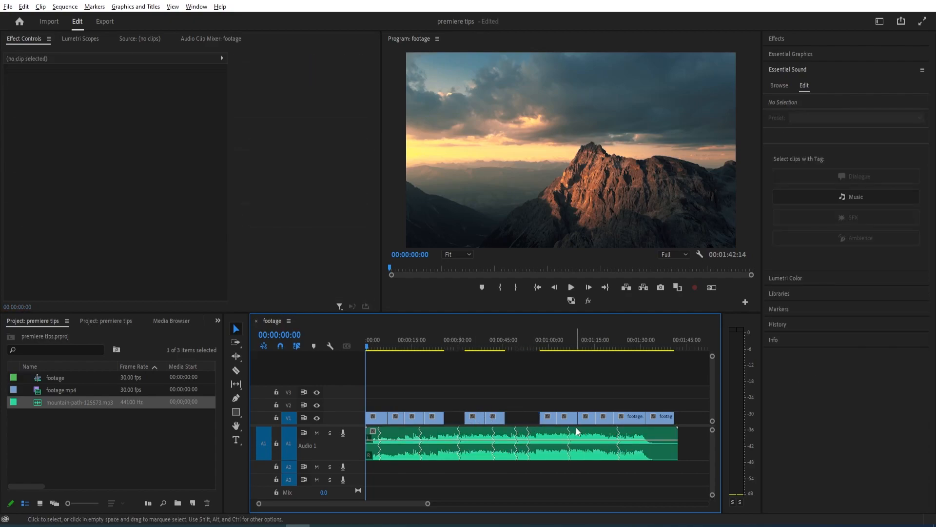
pyautogui.click(569, 420)
pyautogui.hotkey('shift', 'Delete')
pyautogui.press('space')
# Step: Close the two empty gaps between the footage clips on V1
pyautogui.click(526, 420)
pyautogui.press('Delete')
pyautogui.click(457, 416)
pyautogui.press('Delete')
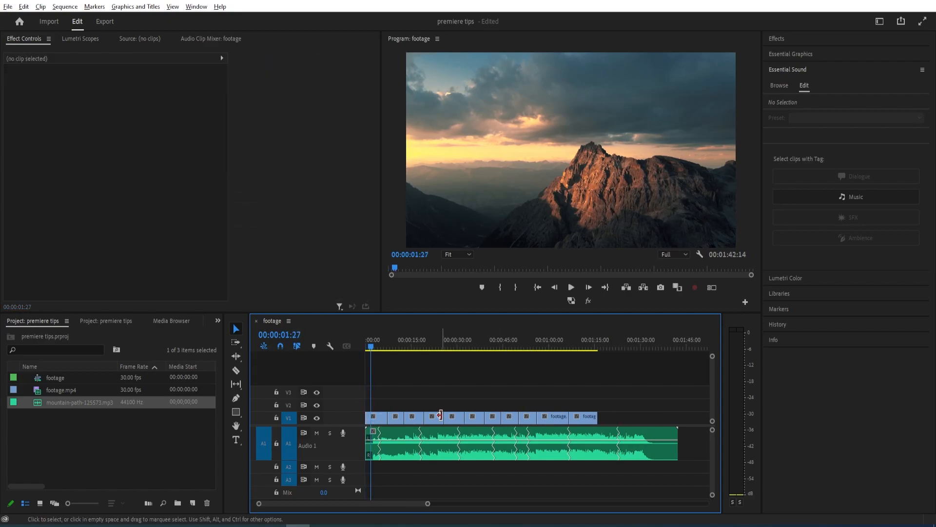
# Step: Shorten the music clip with the Remix Tool to the end of the video clips, about 00:01:16:01
pyautogui.click(470, 455)
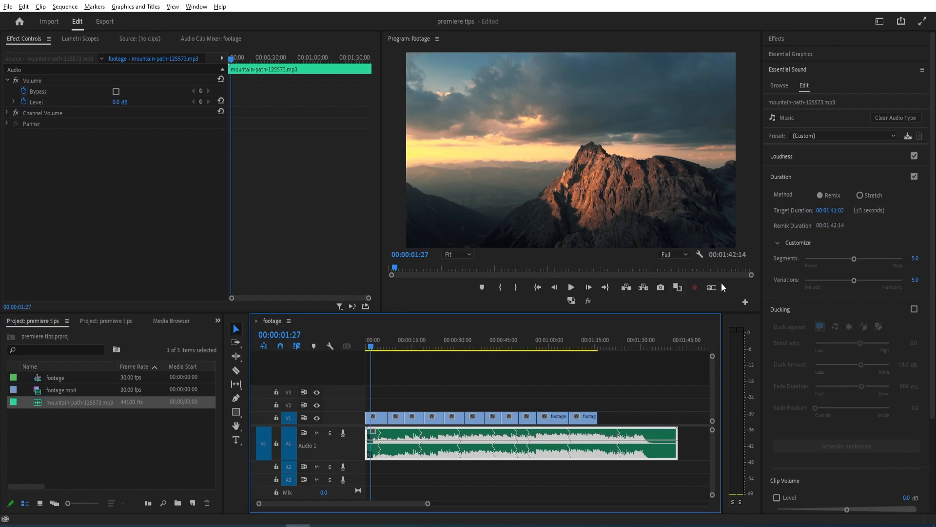
pyautogui.click(238, 356)
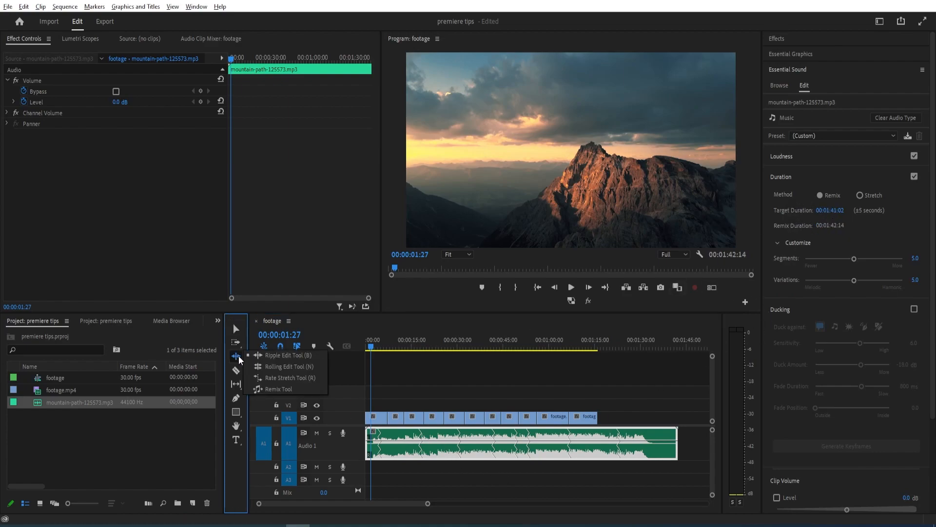
pyautogui.click(275, 389)
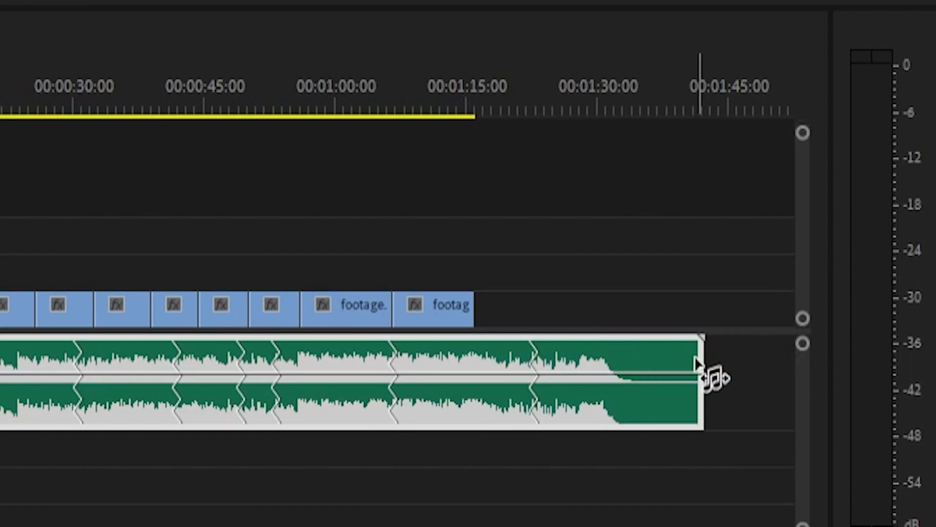
pyautogui.moveTo(696, 363); pyautogui.dragTo(470, 364)
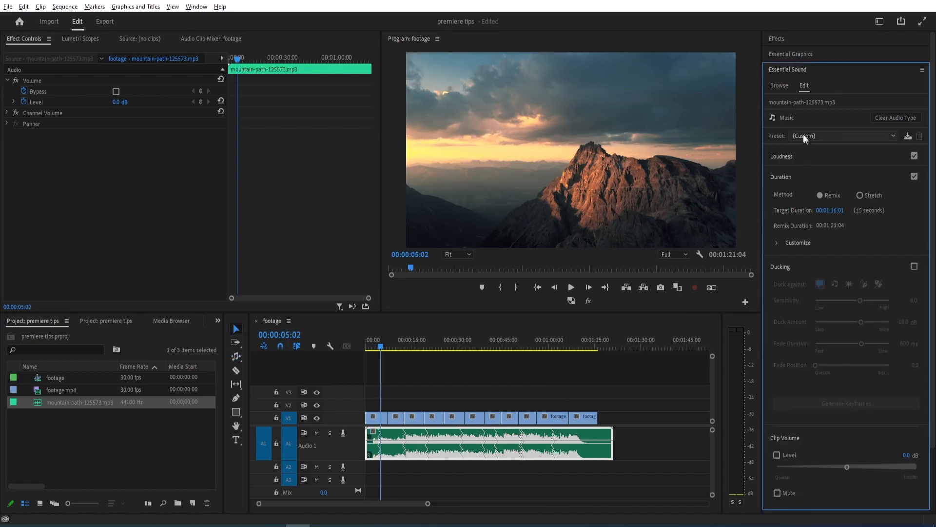
# Step: Customize the music remix by trying other Segments amounts, returning Segments to 5.0, and raising Variations toward its maximum
pyautogui.click(776, 244)
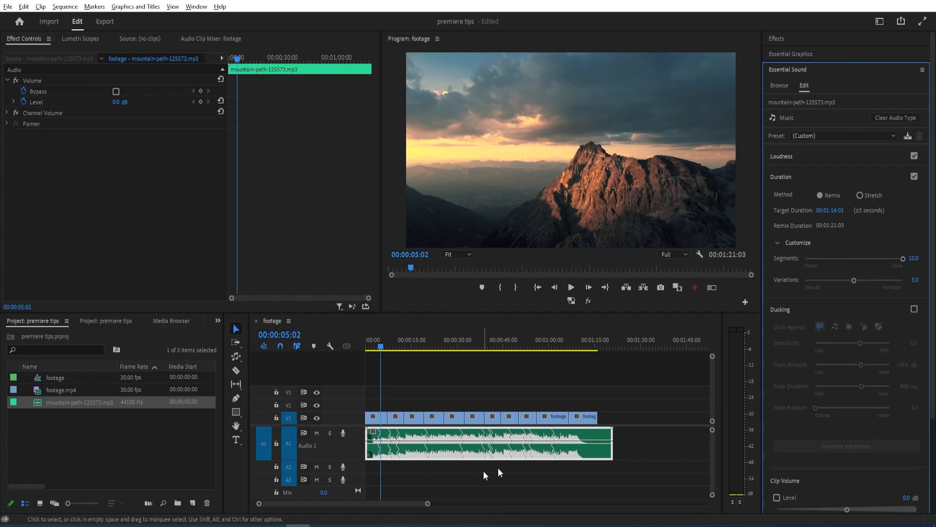
pyautogui.moveTo(904, 260); pyautogui.dragTo(807, 260)
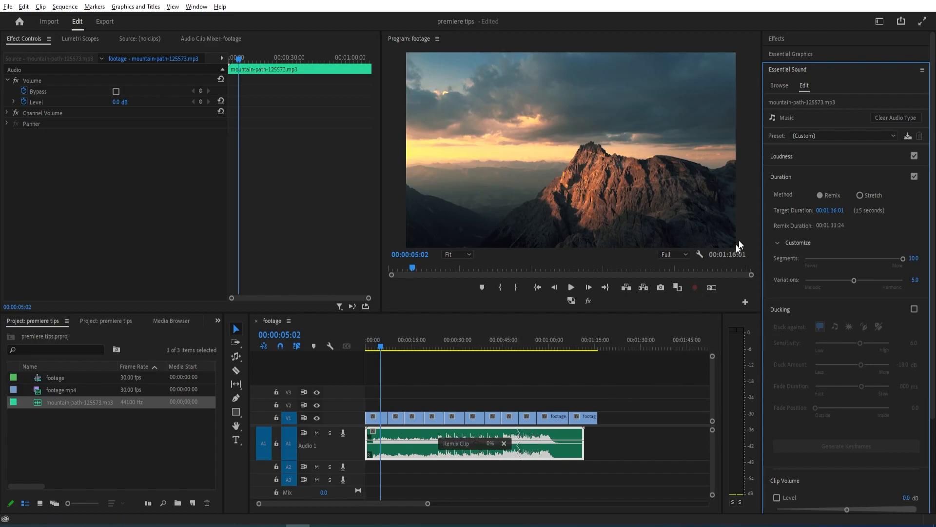
pyautogui.click(854, 259)
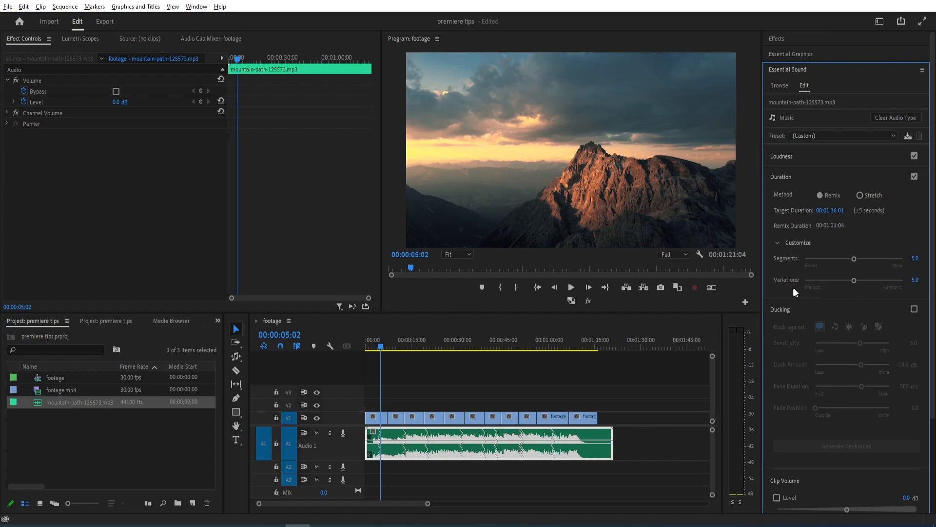
pyautogui.moveTo(857, 280); pyautogui.dragTo(911, 279)
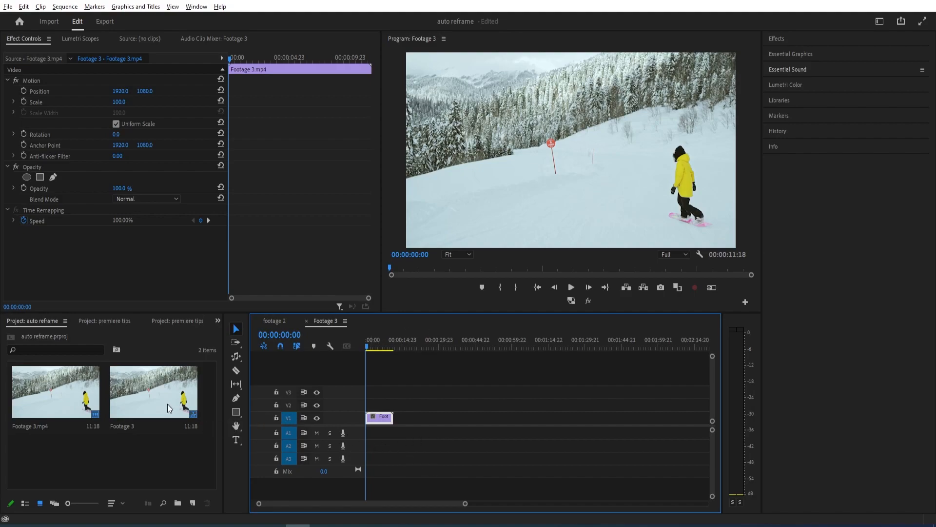
# Step: Create an Auto Reframe copy of the Footage 3 sequence with the Vertical 9:16 target aspect ratio and Default motion tracking
pyautogui.click(165, 399)
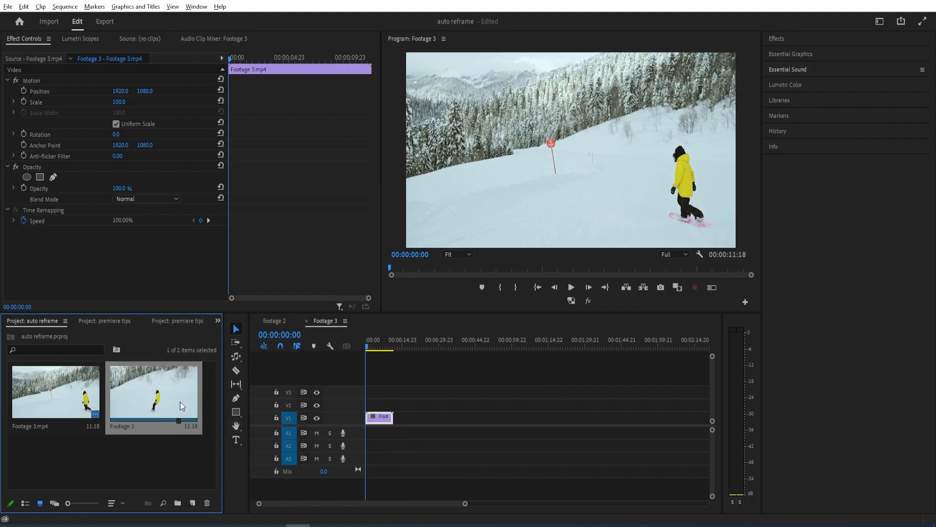
pyautogui.rightClick(173, 402)
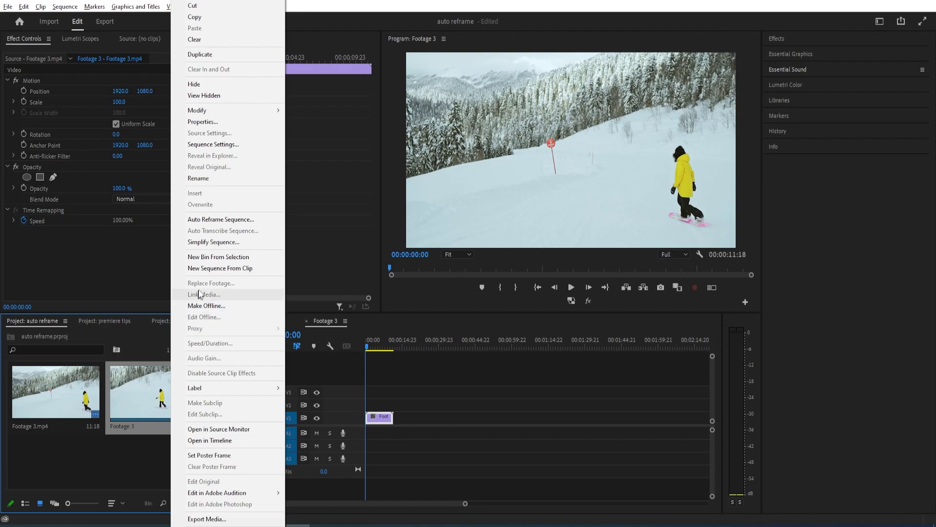
pyautogui.click(210, 219)
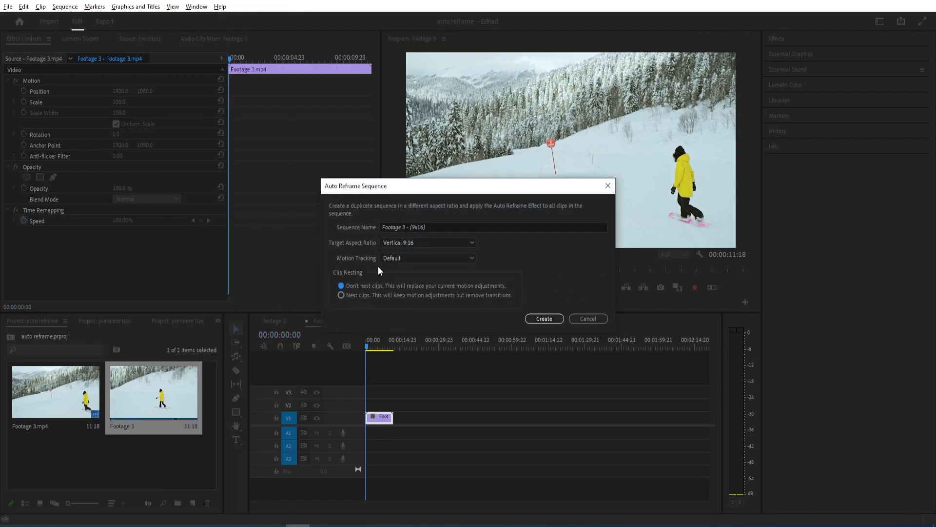
pyautogui.click(399, 243)
pyautogui.click(407, 276)
pyautogui.click(544, 318)
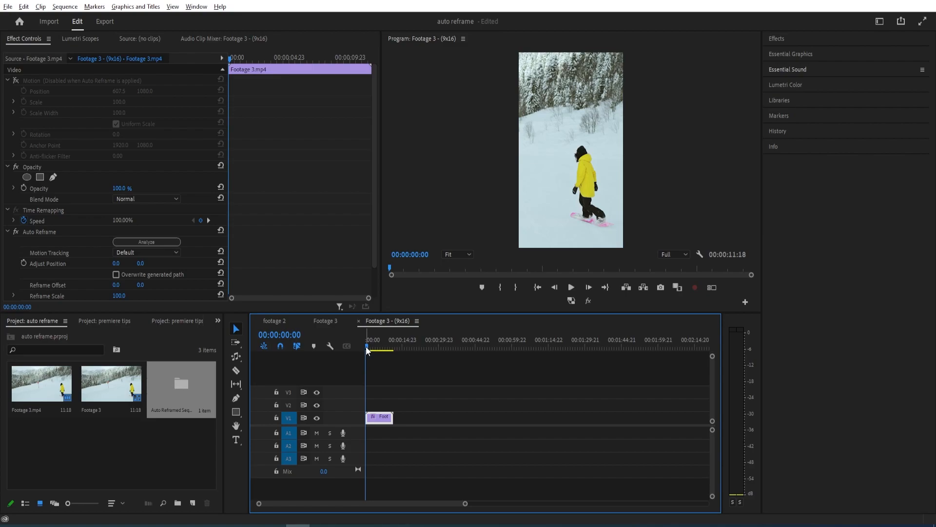
# Step: Preview the 9x16 sequence, playing it with the Auto Reframe effect turned off and again with it turned back on
pyautogui.moveTo(367, 347); pyautogui.dragTo(379, 349)
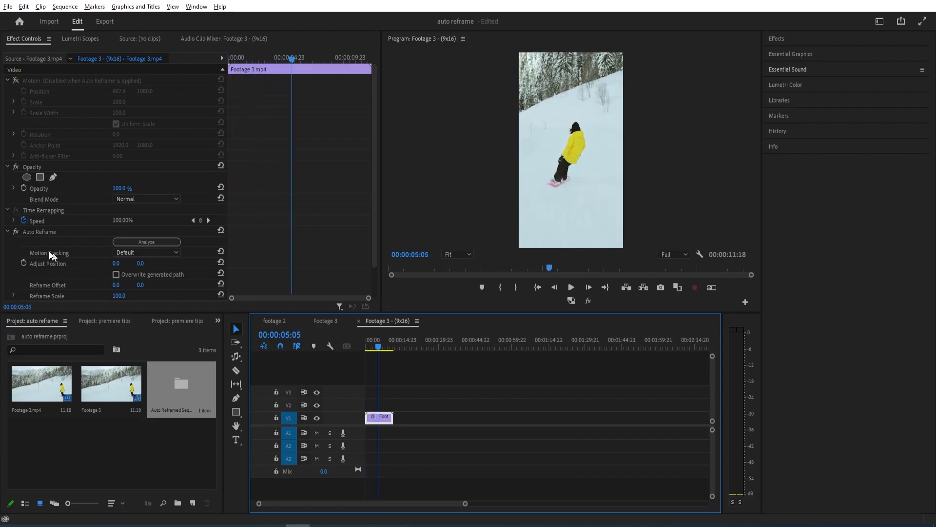
pyautogui.click(16, 233)
pyautogui.moveTo(376, 349); pyautogui.dragTo(364, 348)
pyautogui.press('space')
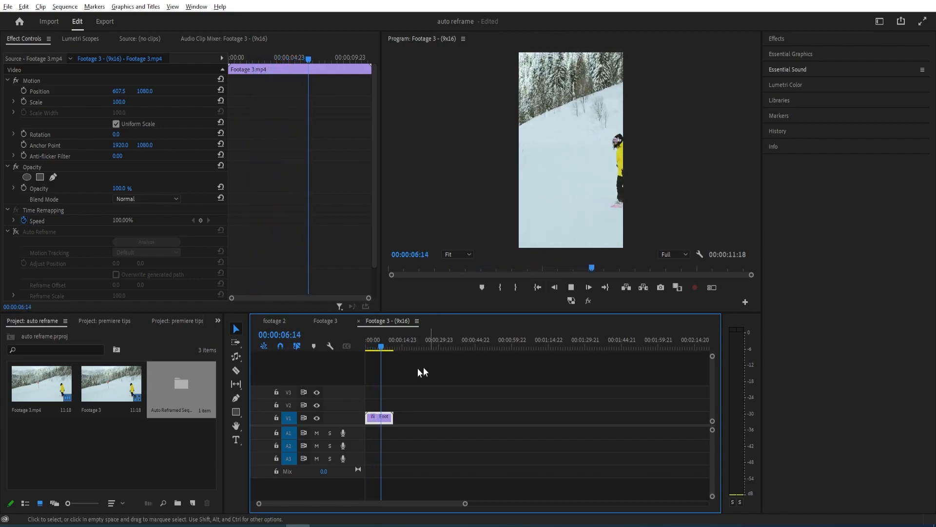
pyautogui.press('space')
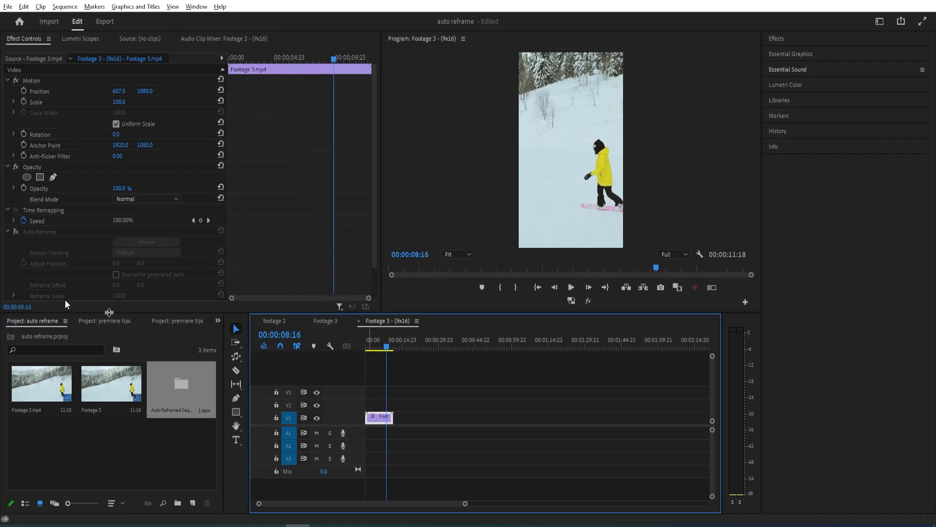
pyautogui.click(15, 232)
pyautogui.moveTo(390, 347); pyautogui.dragTo(359, 344)
pyautogui.press('space')
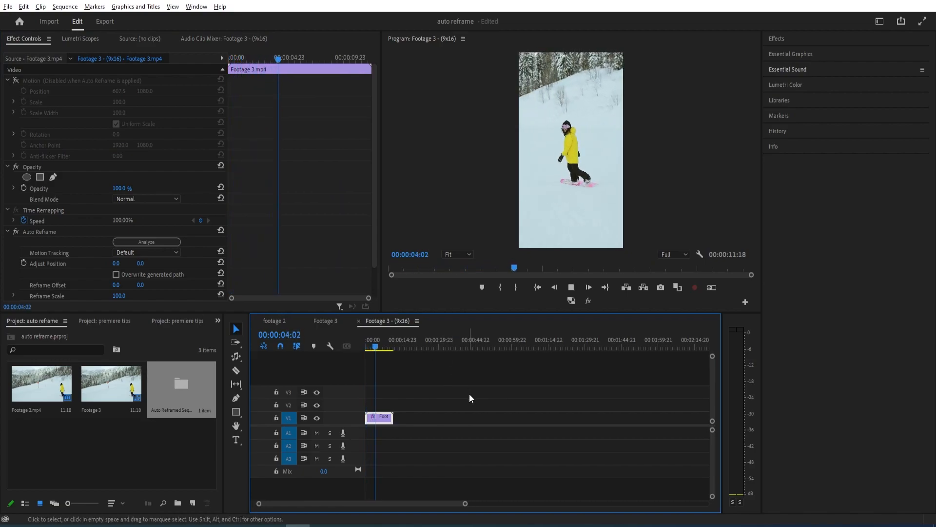
pyautogui.press('space')
# Step: Check the Auto Reframe Motion Tracking choices, keep Default, and enable Overwrite generated path
pyautogui.scroll(-2, 74, 241)
pyautogui.scroll(-1, 77, 241)
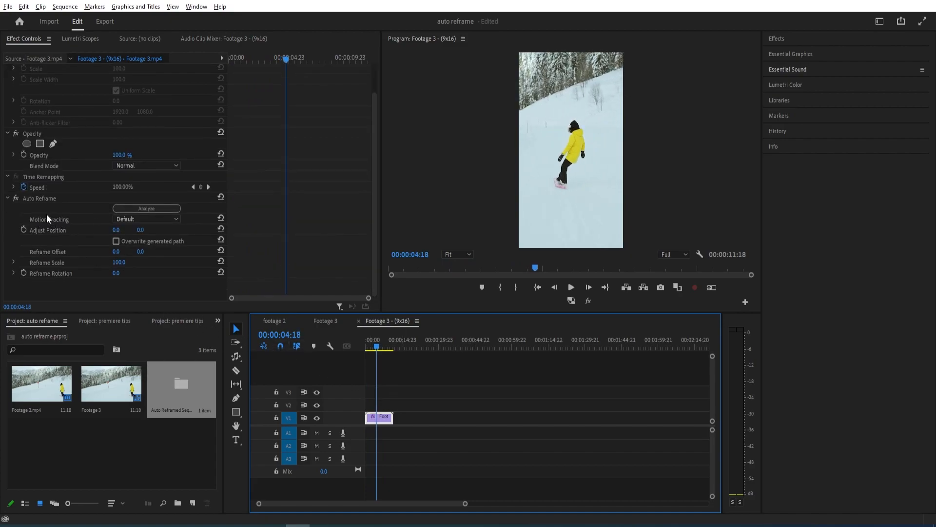
pyautogui.click(130, 219)
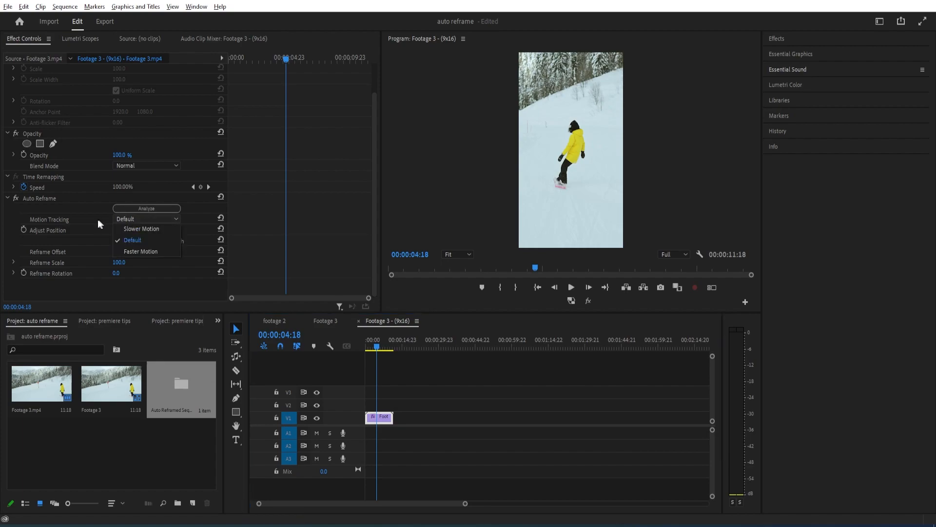
pyautogui.click(125, 218)
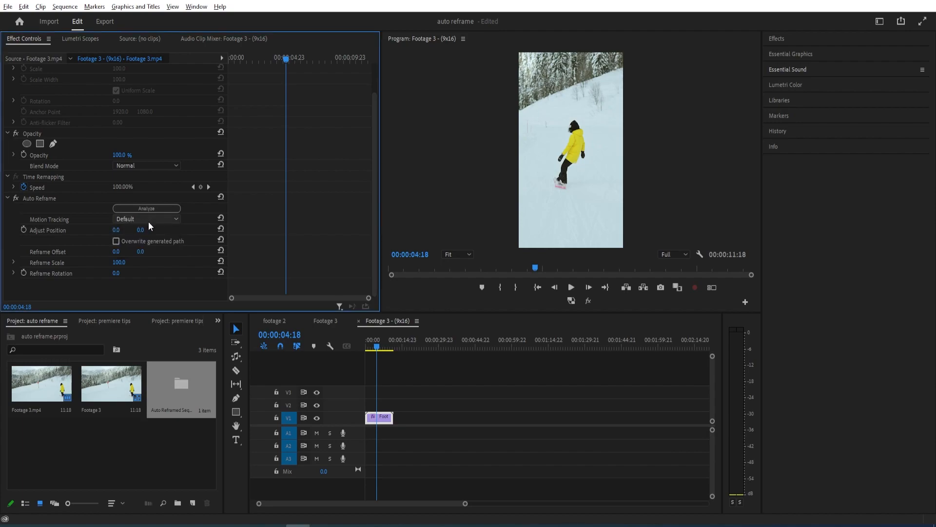
pyautogui.click(116, 241)
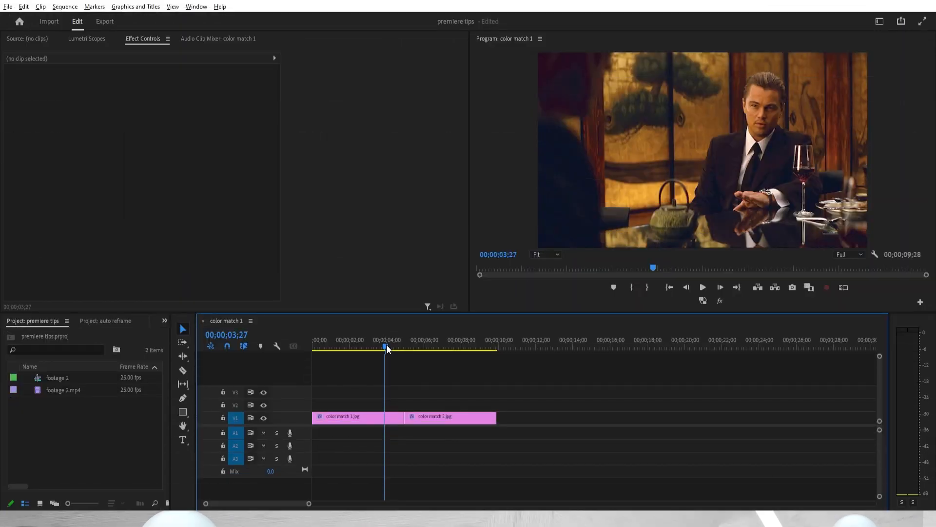
# Step: Show the Lumetri Color controls for the color match 1.jpg clip and expand the Color Wheels & Match section
pyautogui.moveTo(386, 344)
pyautogui.mouseDown()
pyautogui.moveTo(433, 347)
pyautogui.moveTo(372, 350)
pyautogui.moveTo(424, 350)
pyautogui.moveTo(386, 351)
pyautogui.mouseUp()
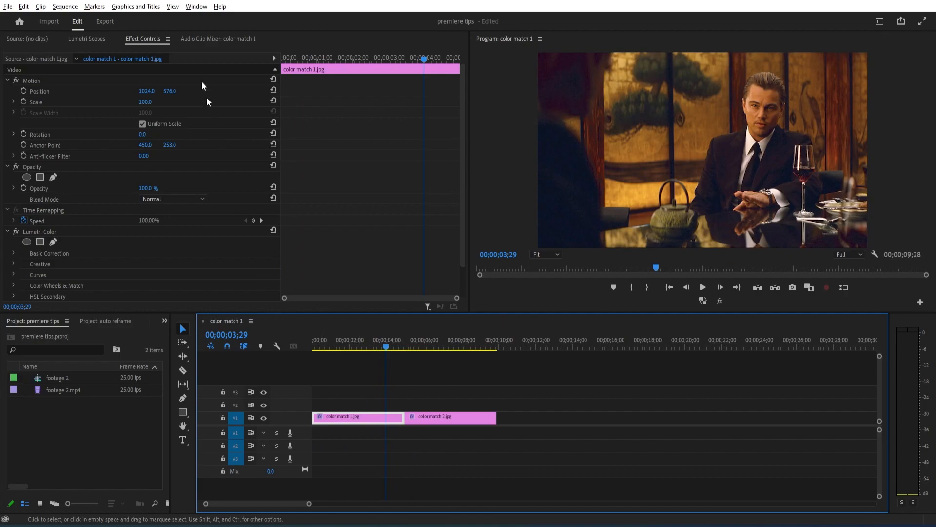
pyautogui.click(196, 6)
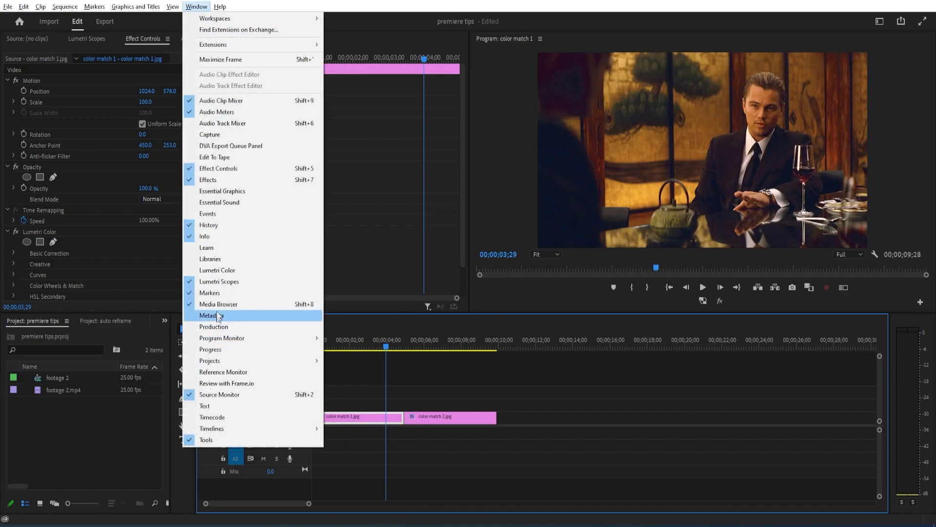
pyautogui.click(223, 271)
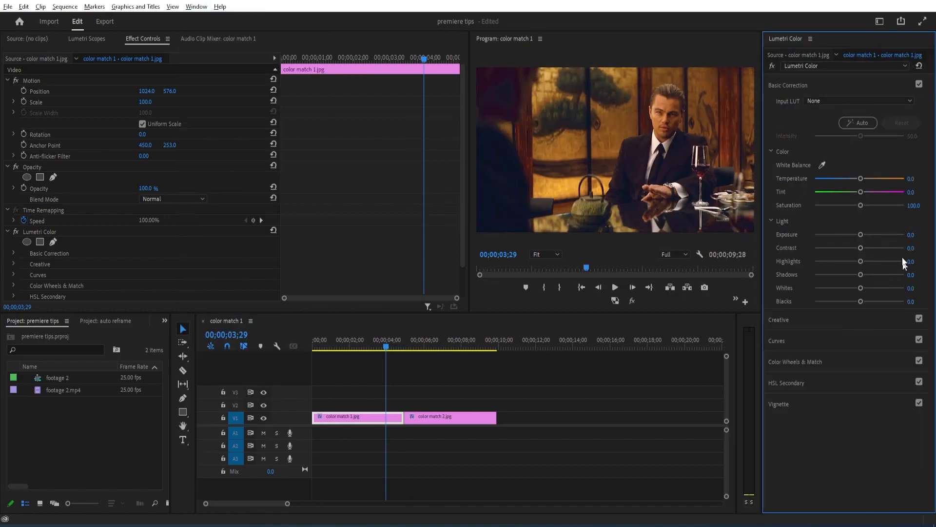
pyautogui.click(807, 362)
pyautogui.scroll(-2, 853, 374)
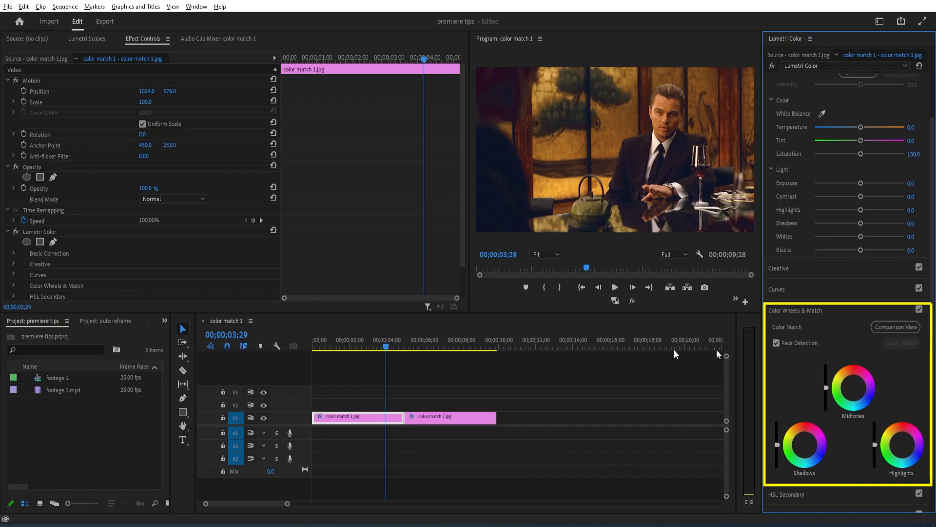
# Step: Scrub across the two color match clips and turn on Comparison View with the playhead at 00;00;04;25
pyautogui.click(425, 347)
pyautogui.moveTo(427, 347); pyautogui.dragTo(402, 330)
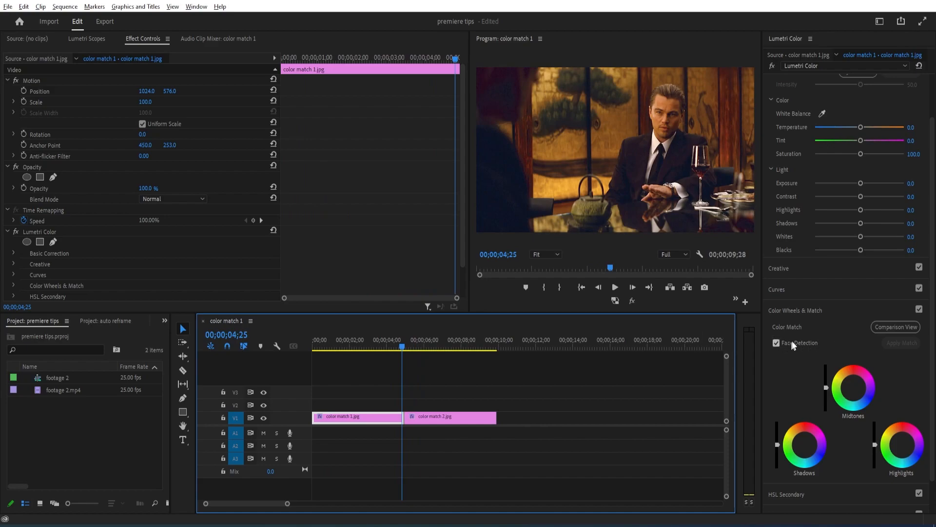
pyautogui.scroll(-2, 791, 340)
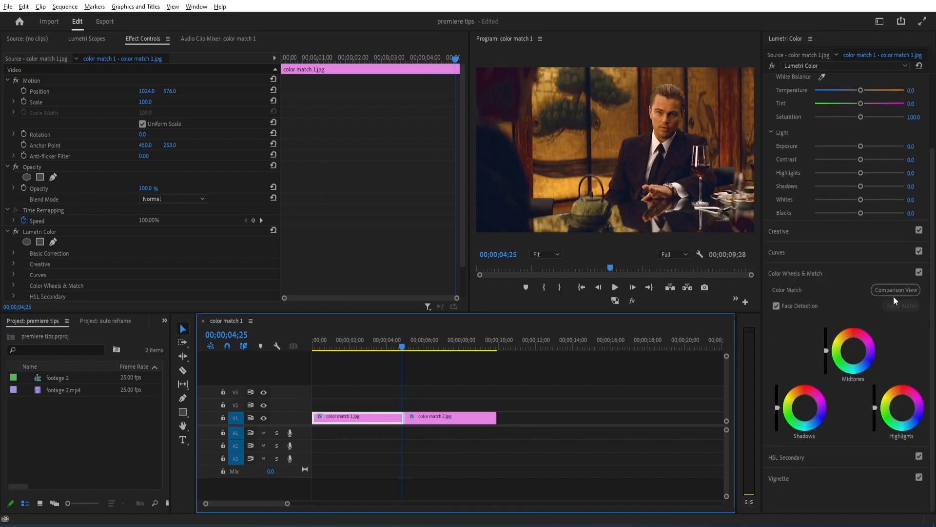
pyautogui.click(900, 289)
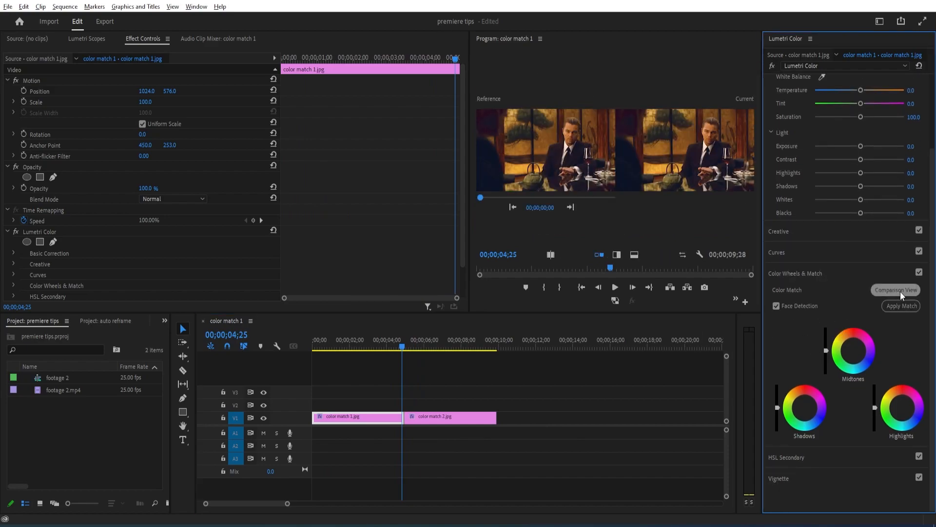
# Step: Move to 00;00;06;23 on color match 2.jpg, enlarge the comparison preview, and apply the color match from the reference frame
pyautogui.moveTo(403, 347); pyautogui.dragTo(440, 348)
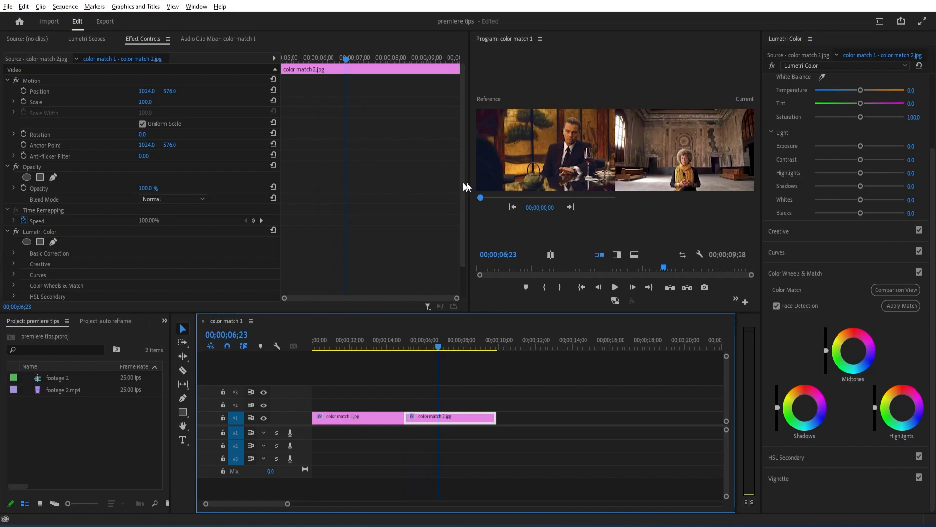
pyautogui.moveTo(469, 182); pyautogui.dragTo(284, 183)
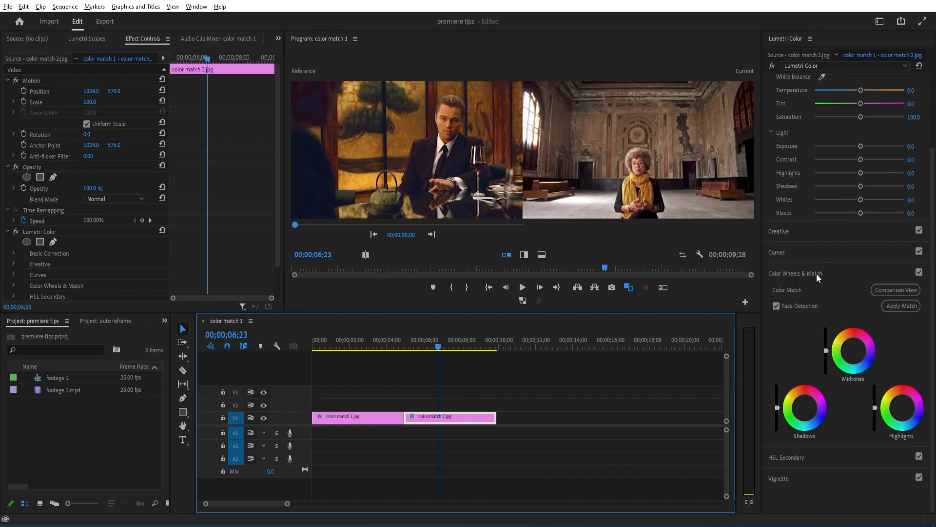
pyautogui.click(897, 306)
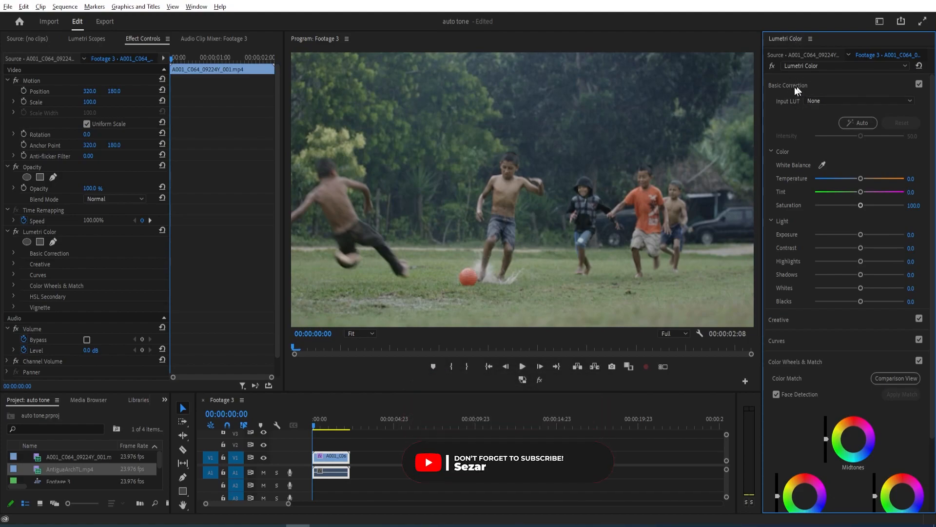
# Step: Apply the automatic Basic Correction to the A001_C064_09224Y_001.mp4 clip and toggle the correction off and on to compare the image
pyautogui.click(856, 123)
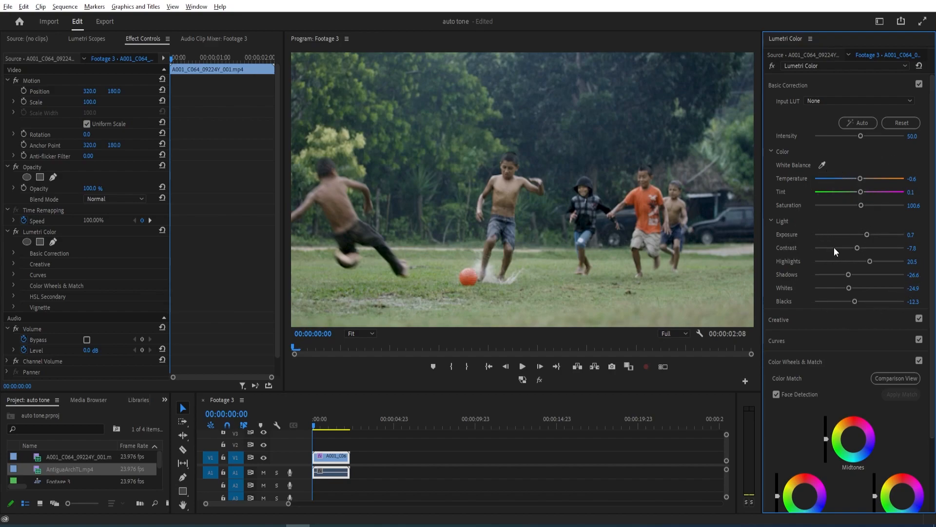
pyautogui.click(919, 84)
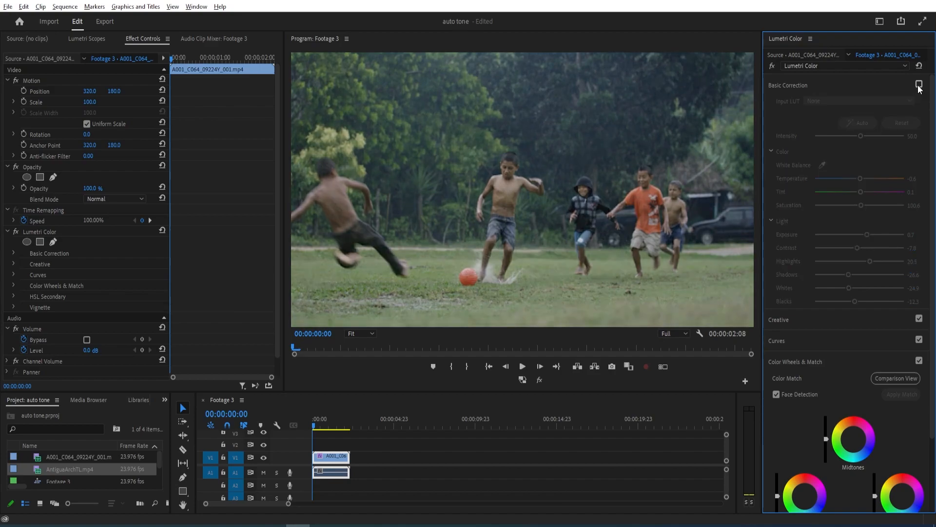
pyautogui.click(920, 85)
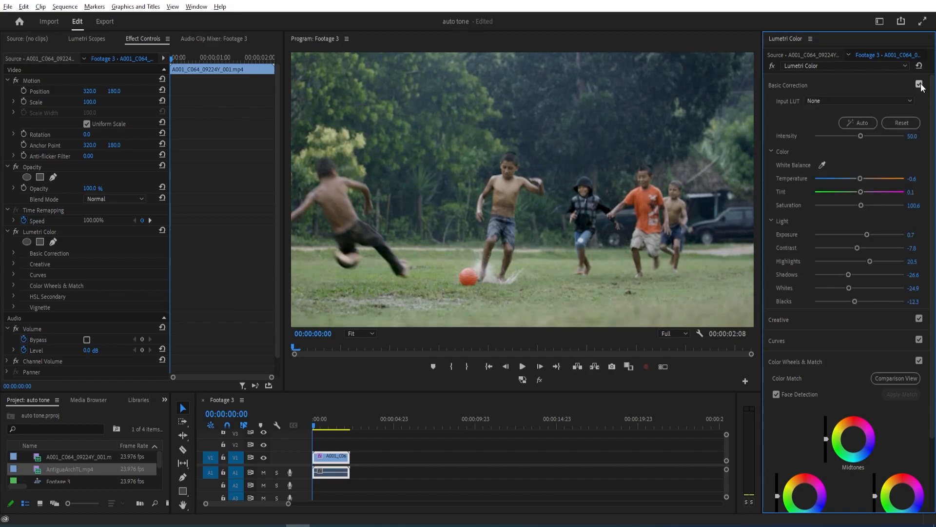
pyautogui.click(920, 85)
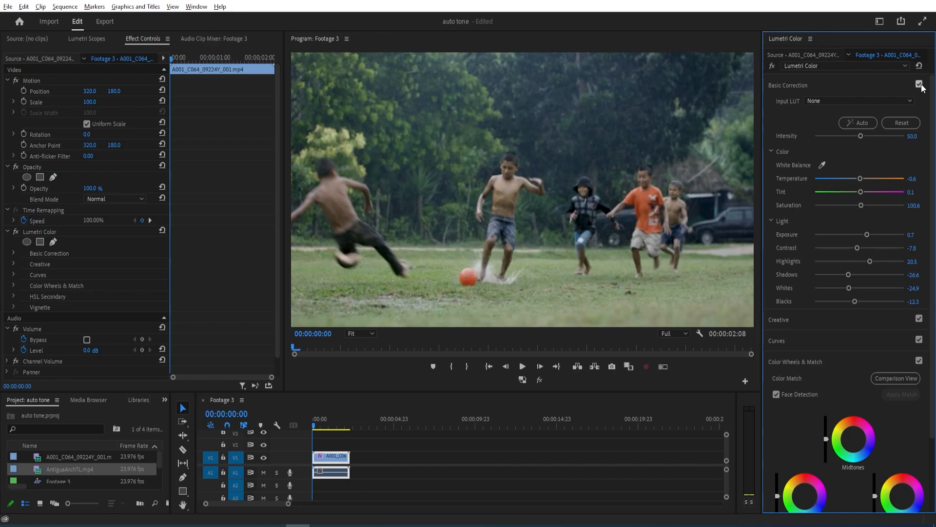